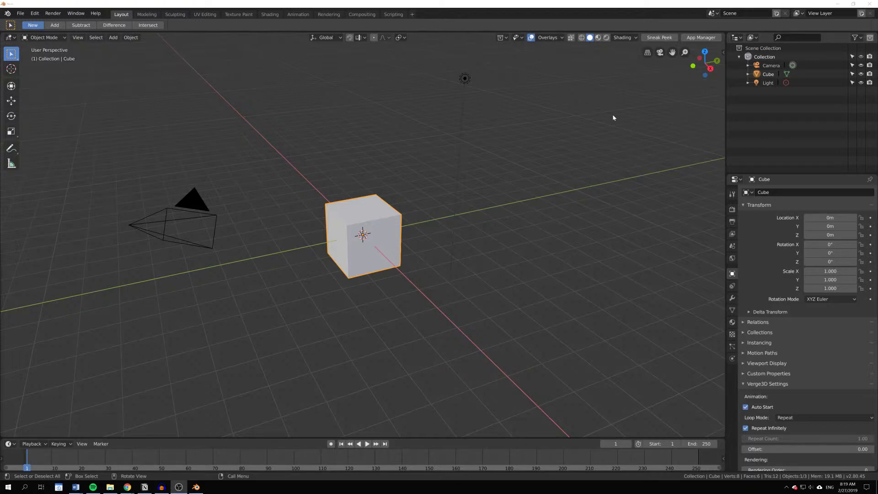
Look through the editor types offered for the 3D viewport, outliner, properties and timeline areas
{"action": "left_click", "coordinate": [11, 39]}
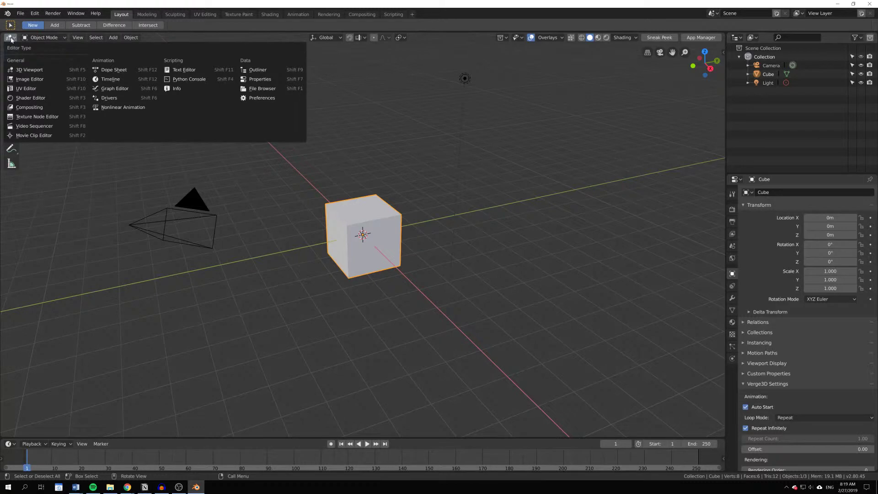
{"action": "left_click", "coordinate": [740, 39]}
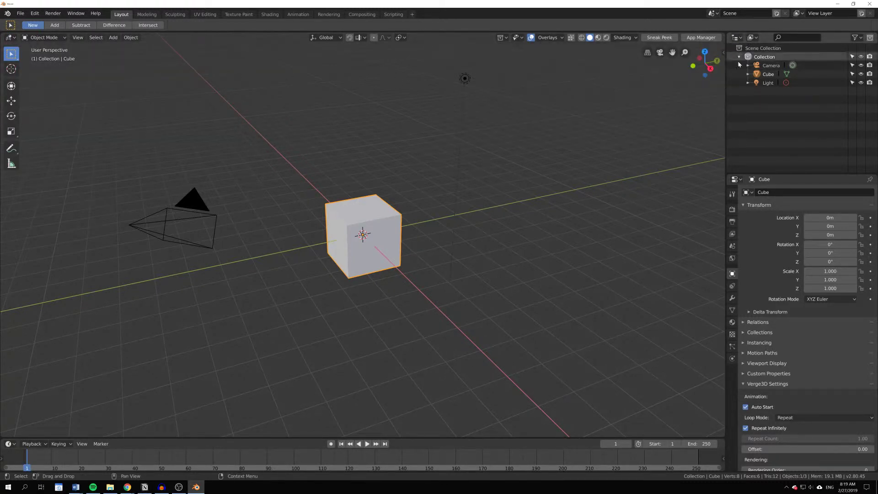
{"action": "left_click", "coordinate": [741, 181]}
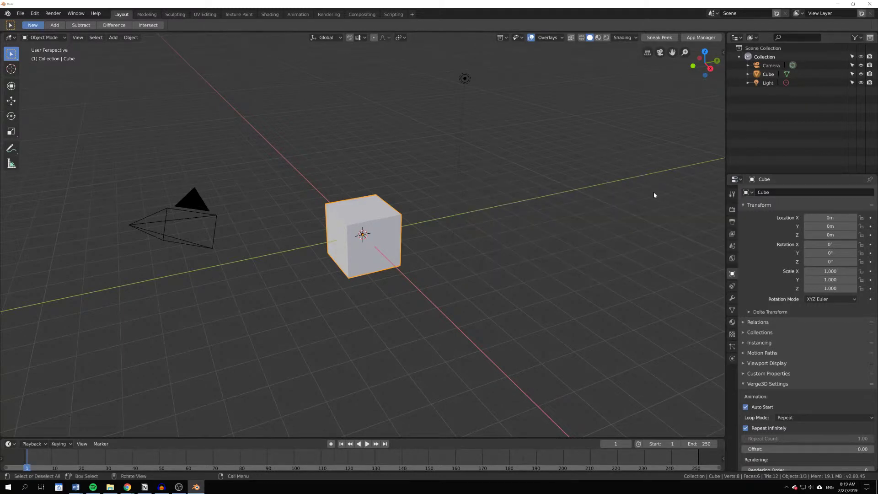
{"action": "left_click", "coordinate": [11, 444]}
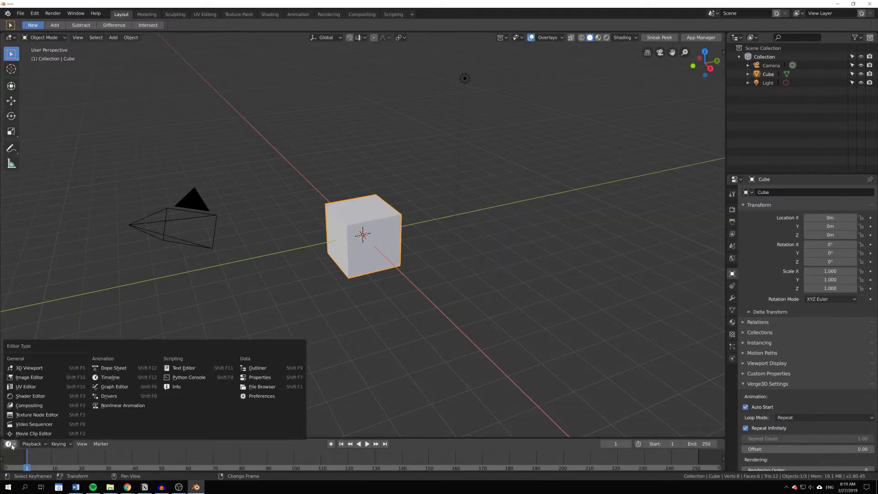
{"action": "left_click", "coordinate": [740, 180]}
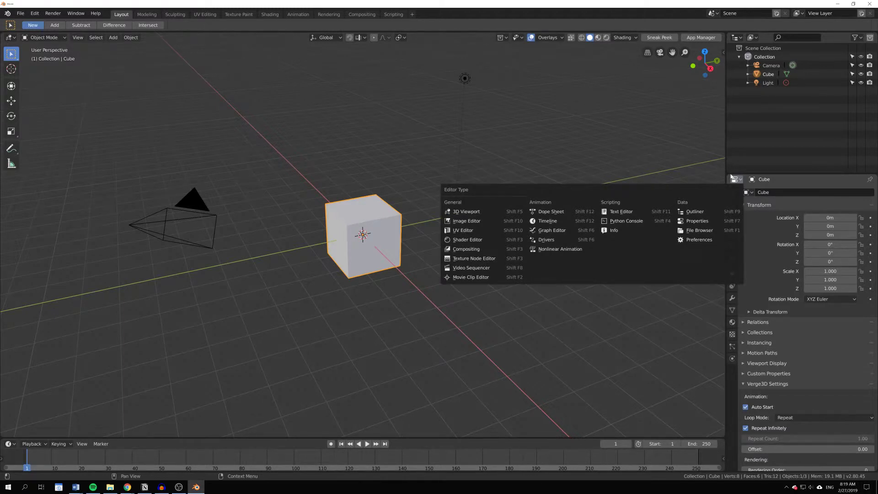
{"action": "left_click", "coordinate": [736, 180]}
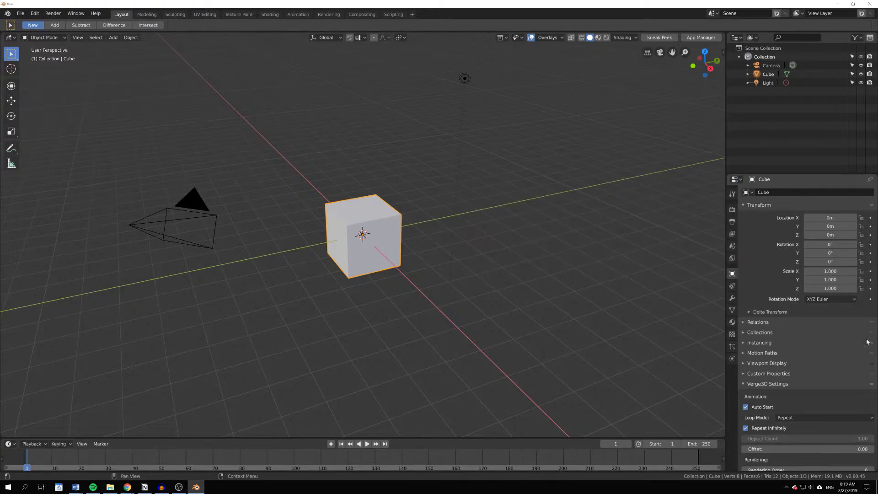
Change the Properties area into a second 3D Viewport and orbit it to an angled view of the cube
{"action": "left_click", "coordinate": [740, 181]}
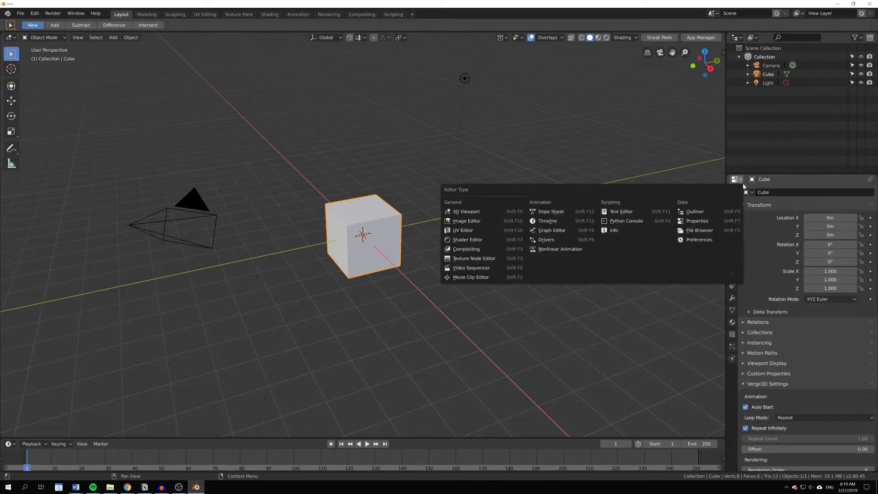
{"action": "left_click", "coordinate": [479, 213]}
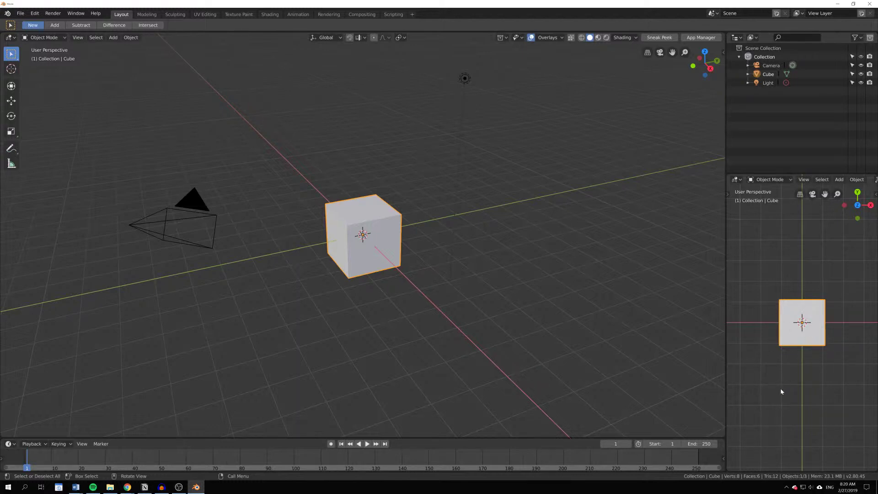
{"action": "middle_click_drag", "start_coordinate": [783, 387], "coordinate": [809, 350]}
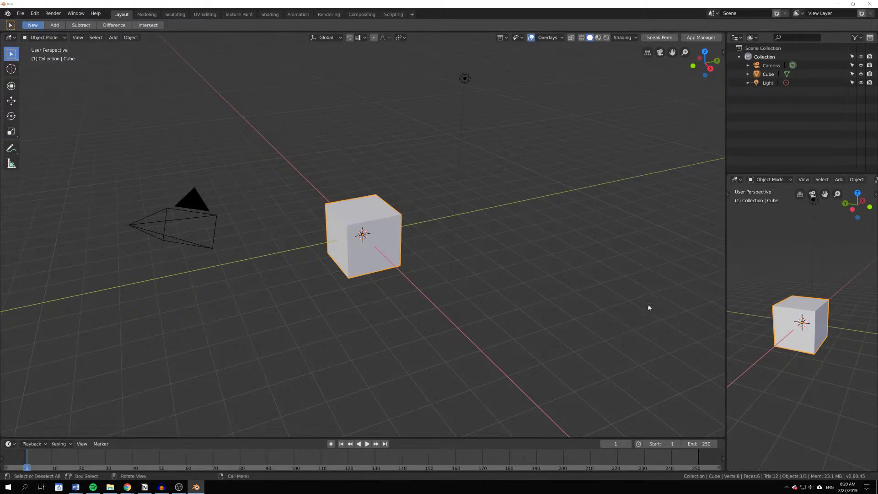
{"action": "scroll", "coordinate": [794, 306], "scroll_direction": "down", "scroll_amount": 2}
Select the light in the small viewport, and the cube, the camera and the cube again in the main viewport
{"action": "left_click", "coordinate": [811, 218]}
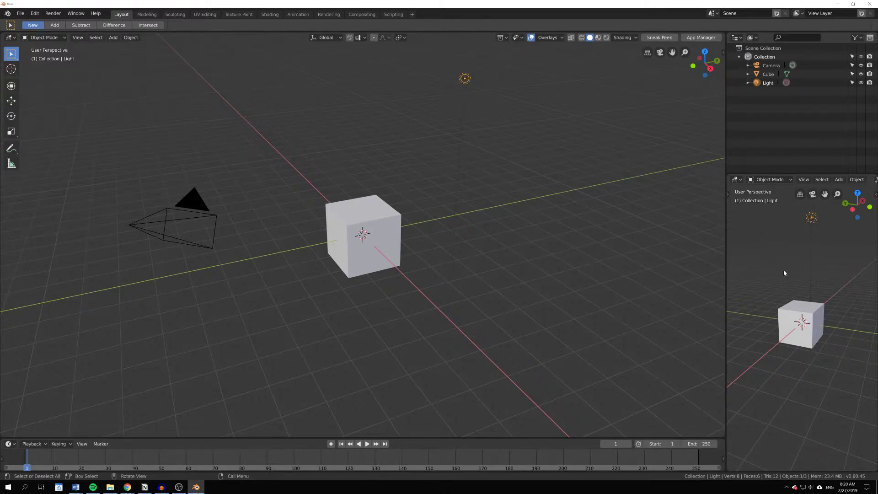
{"action": "left_click", "coordinate": [357, 219]}
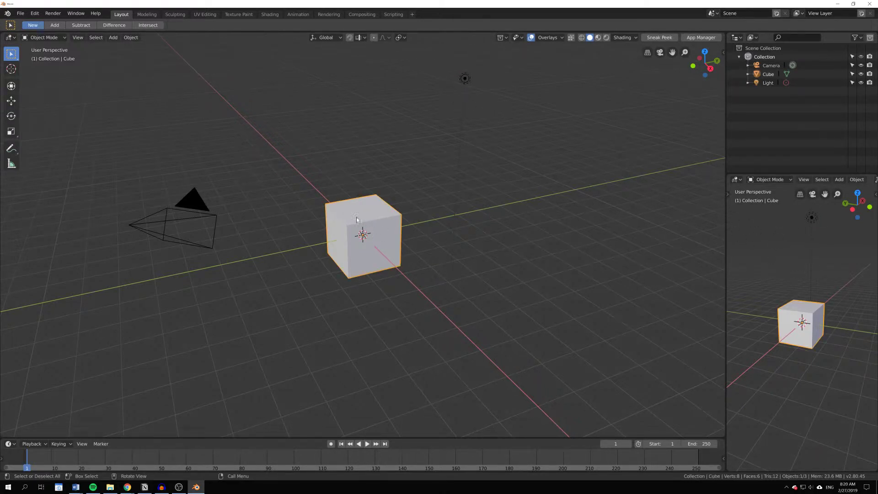
{"action": "left_click", "coordinate": [181, 213]}
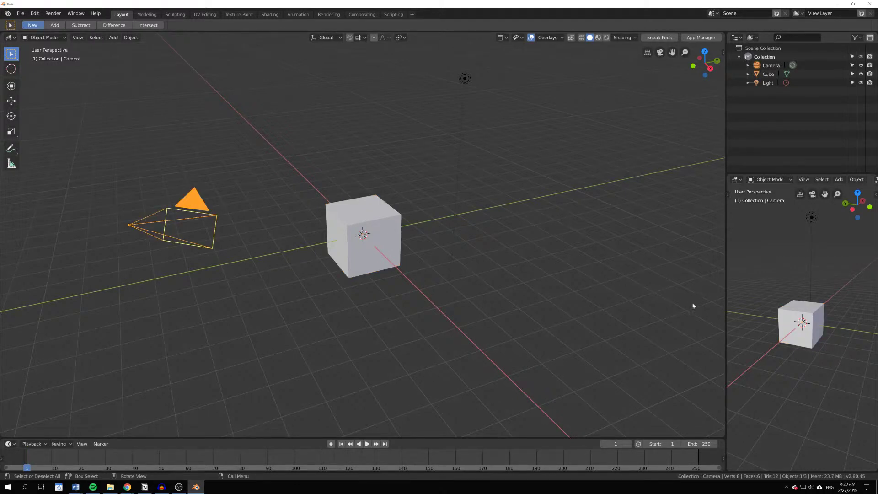
{"action": "left_click", "coordinate": [389, 261]}
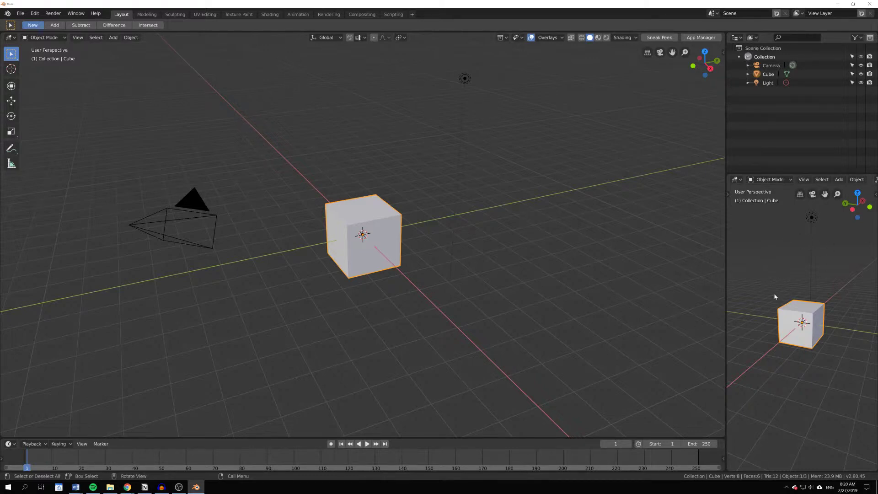
Switch the small 3D Viewport area back to the Properties editor
{"action": "left_click", "coordinate": [737, 180]}
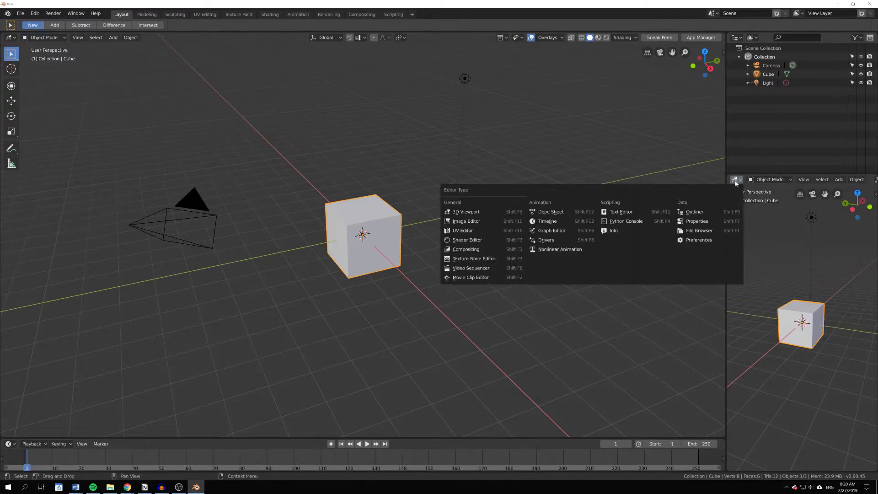
{"action": "left_click", "coordinate": [696, 224]}
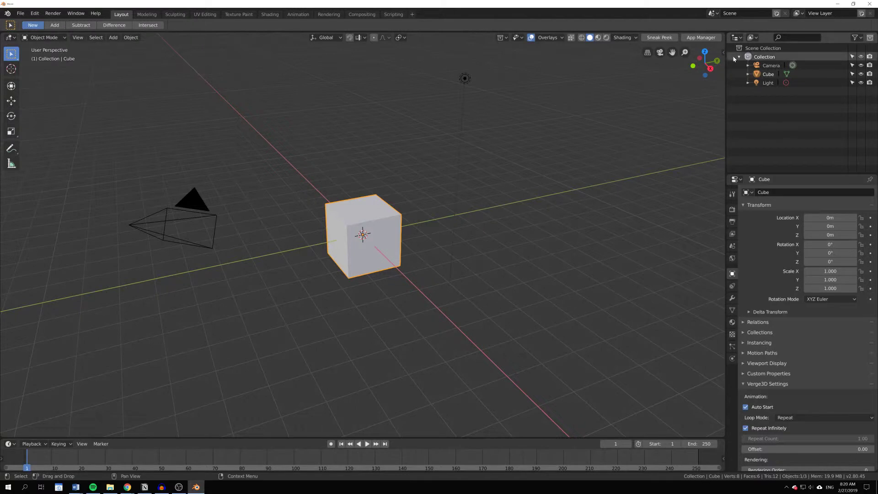
{"action": "left_click", "coordinate": [738, 39]}
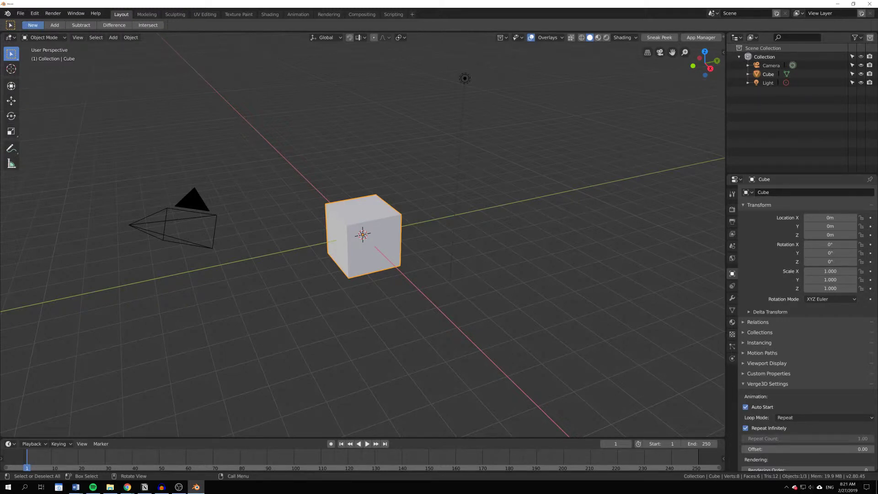
Split the 3D viewport into one tall and two stacked viewports, and adjust the dividers between the areas
{"action": "left_click_drag", "start_coordinate": [724, 34], "coordinate": [351, 53]}
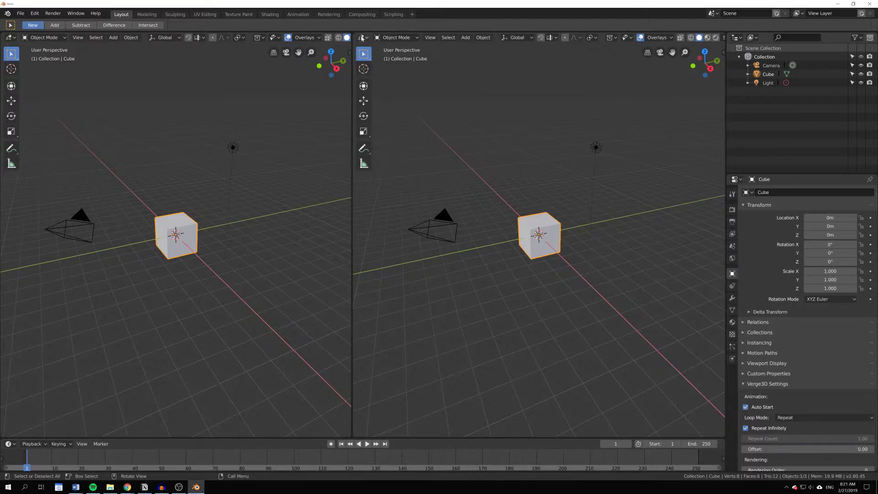
{"action": "left_click_drag", "start_coordinate": [354, 34], "coordinate": [357, 245]}
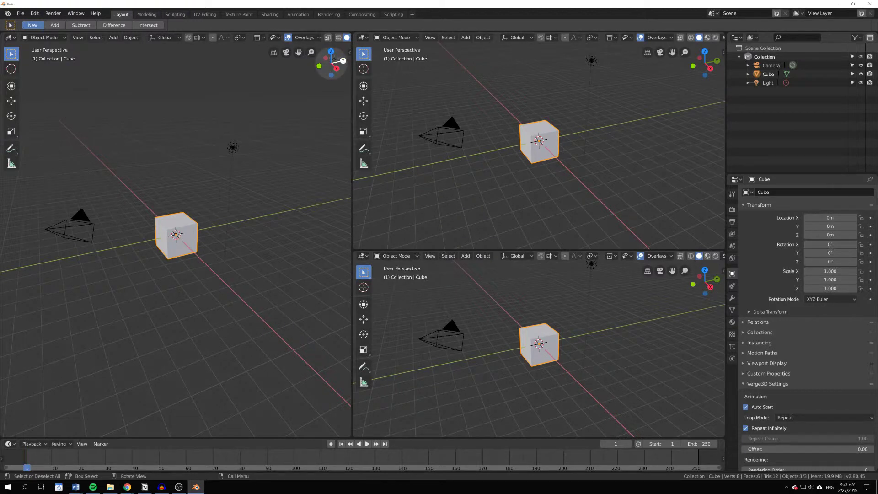
{"action": "mouse_move", "coordinate": [351, 121]}
{"action": "left_mouse_down"}
{"action": "mouse_move", "coordinate": [429, 131]}
{"action": "mouse_move", "coordinate": [347, 135]}
{"action": "left_mouse_up"}
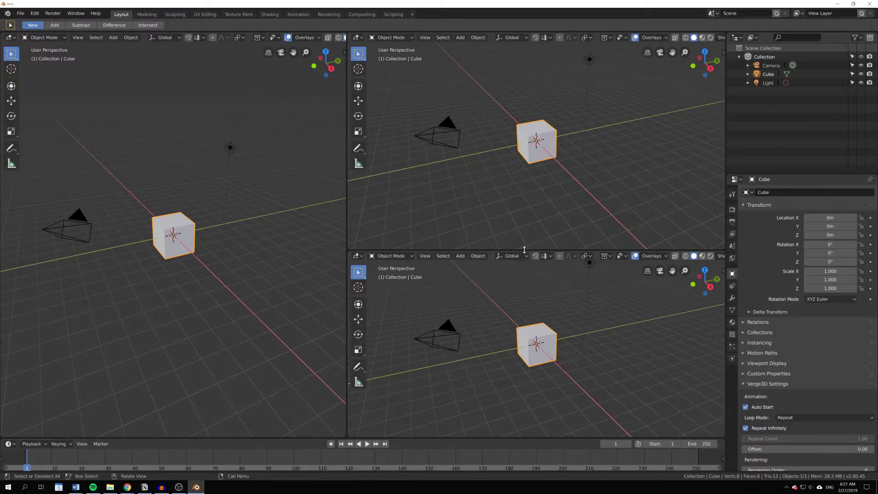
{"action": "left_click_drag", "start_coordinate": [526, 250], "coordinate": [545, 246]}
{"action": "mouse_move", "coordinate": [726, 158]}
{"action": "left_mouse_down"}
{"action": "mouse_move", "coordinate": [648, 164]}
{"action": "mouse_move", "coordinate": [724, 169]}
{"action": "left_mouse_up"}
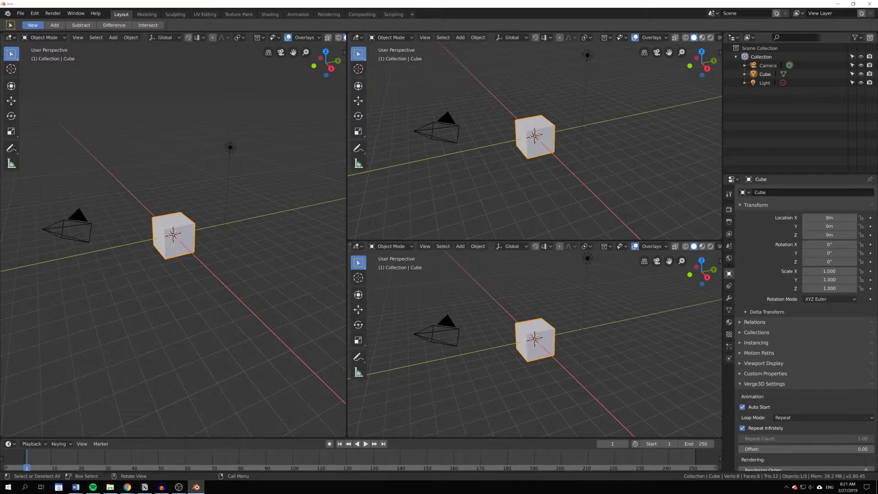
Join the two stacked viewports into one, and repeat the horizontal split and the join once more
{"action": "left_click_drag", "start_coordinate": [350, 243], "coordinate": [355, 221]}
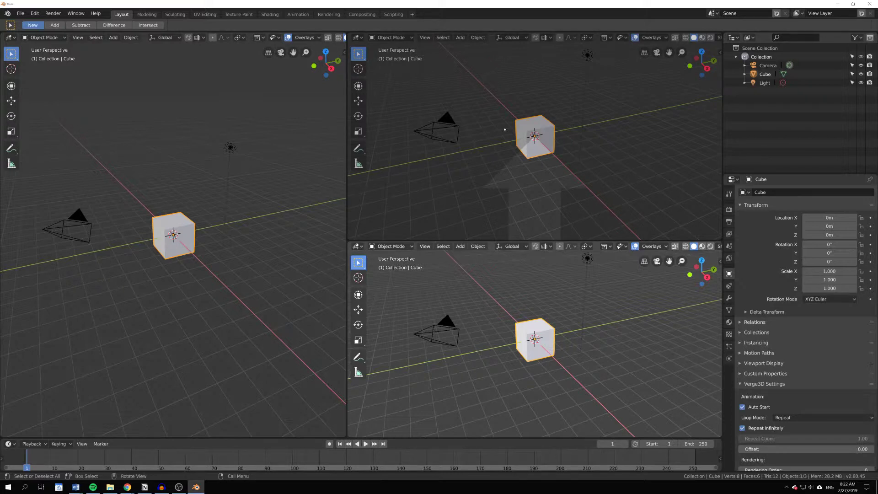
{"action": "left_click", "coordinate": [553, 128]}
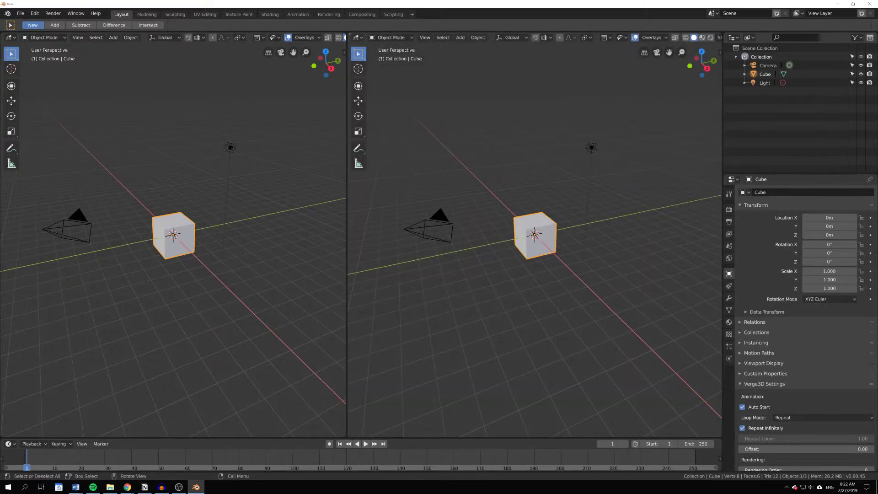
{"action": "left_click_drag", "start_coordinate": [350, 35], "coordinate": [375, 253]}
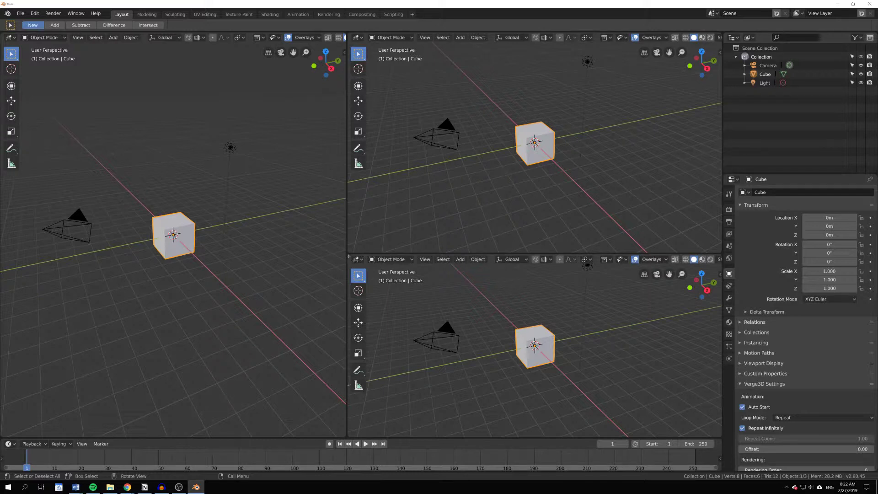
{"action": "left_click_drag", "start_coordinate": [348, 259], "coordinate": [598, 226]}
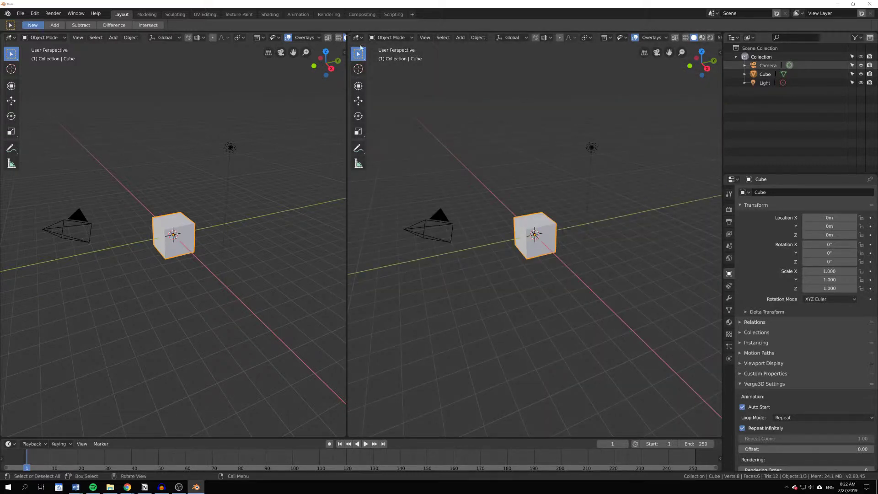
Widen the viewport beside the outliner and switch its editor to Shader Editor, Info, Graph Editor and back to 3D Viewport
{"action": "left_click_drag", "start_coordinate": [349, 34], "coordinate": [292, 40]}
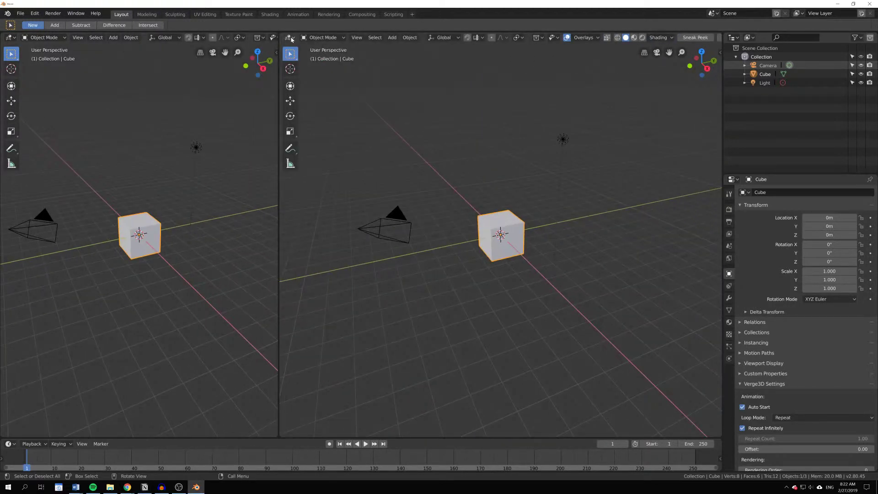
{"action": "left_click", "coordinate": [290, 37]}
{"action": "left_click", "coordinate": [322, 109]}
{"action": "left_click", "coordinate": [290, 38]}
{"action": "left_click", "coordinate": [384, 86]}
{"action": "left_click", "coordinate": [288, 37]}
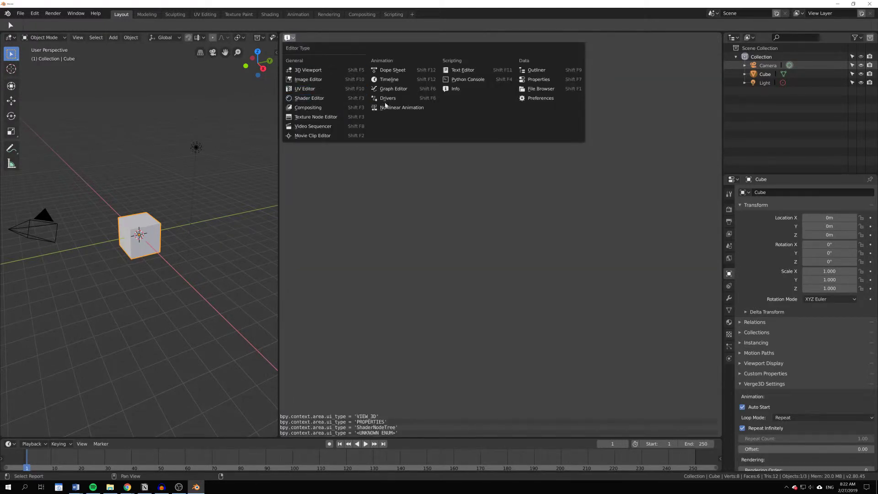
{"action": "left_click", "coordinate": [391, 88]}
{"action": "left_click", "coordinate": [288, 38]}
{"action": "left_click", "coordinate": [303, 71]}
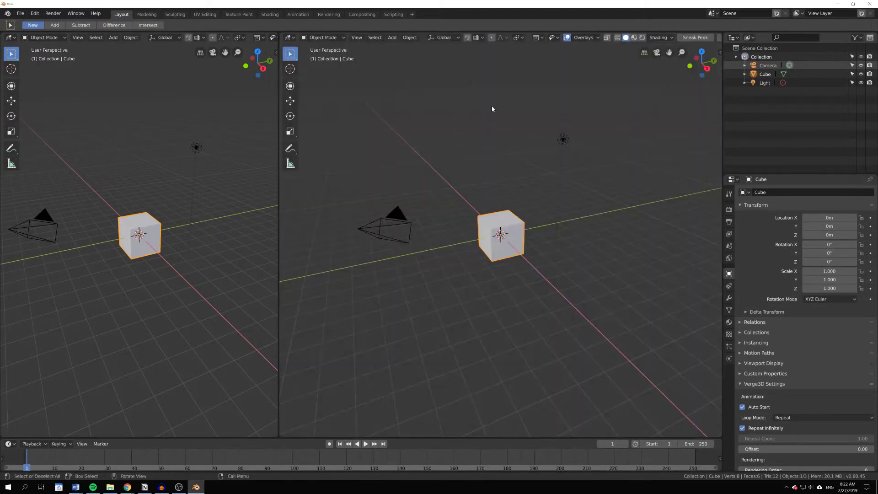
Join the side-by-side viewports into one, and divide it vertically again with Split Area
{"action": "left_click_drag", "start_coordinate": [277, 34], "coordinate": [465, 127]}
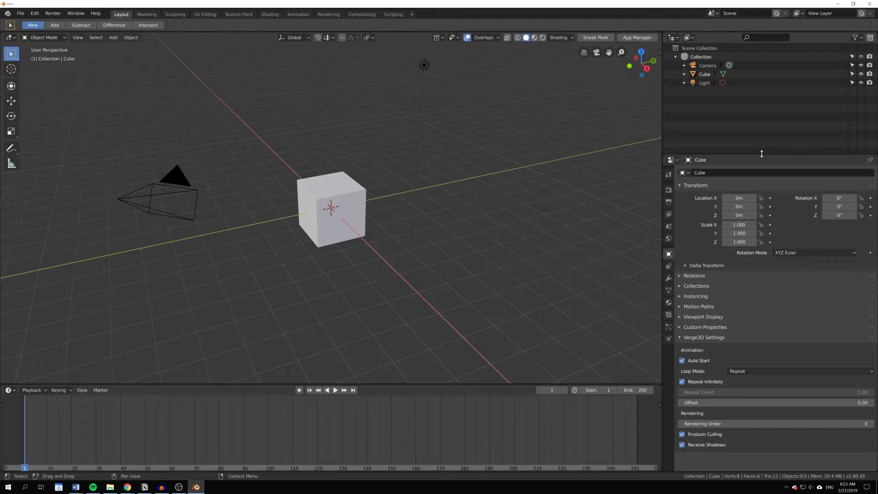
{"action": "right_click", "coordinate": [736, 156]}
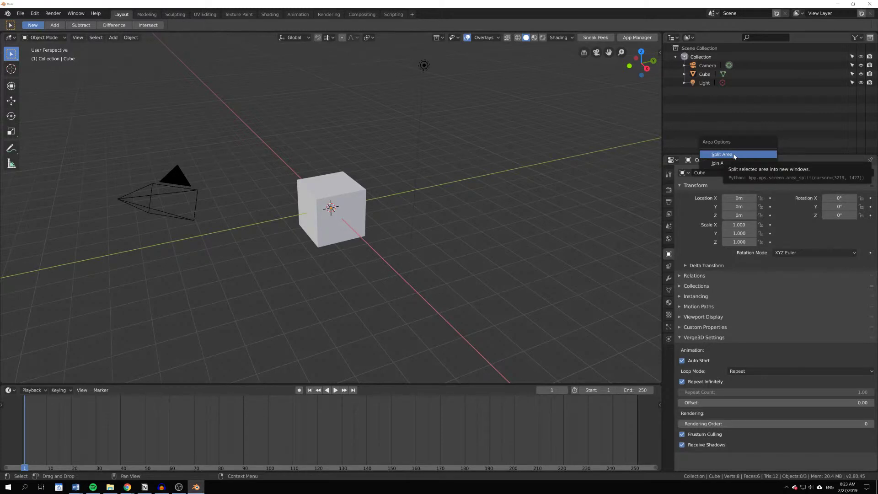
{"action": "left_click", "coordinate": [732, 155]}
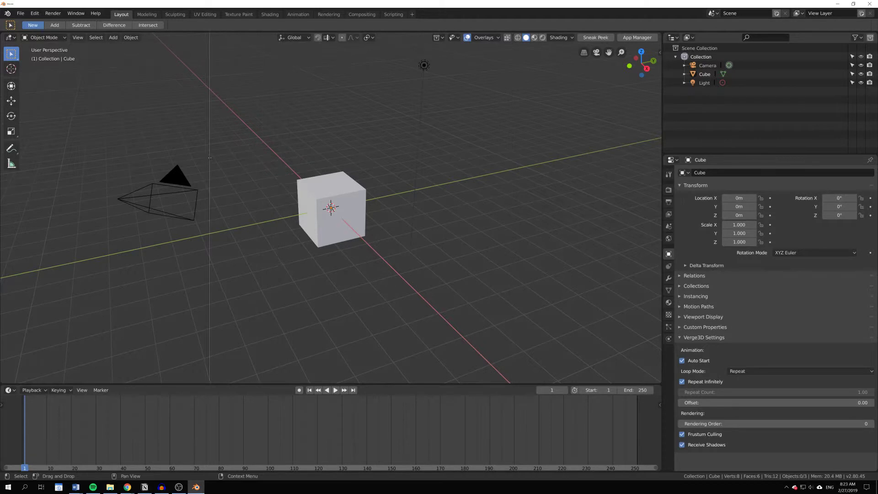
{"action": "left_click", "coordinate": [389, 187]}
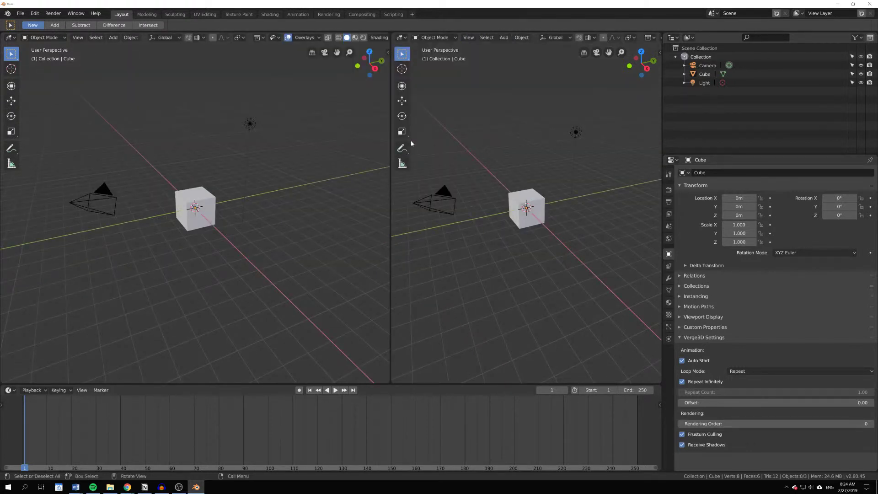
Merge the two side-by-side viewports into a single one with Join Area
{"action": "right_click", "coordinate": [391, 185]}
{"action": "left_click", "coordinate": [391, 191]}
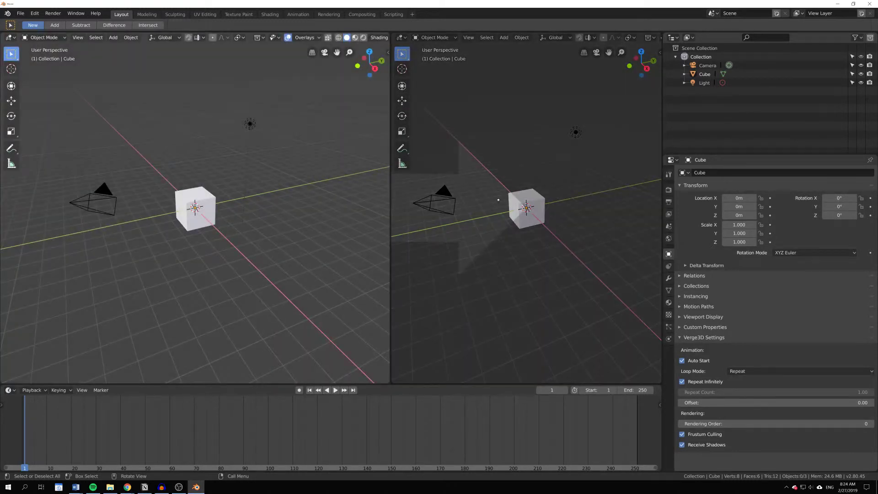
{"action": "left_click_drag", "start_coordinate": [498, 200], "coordinate": [500, 206]}
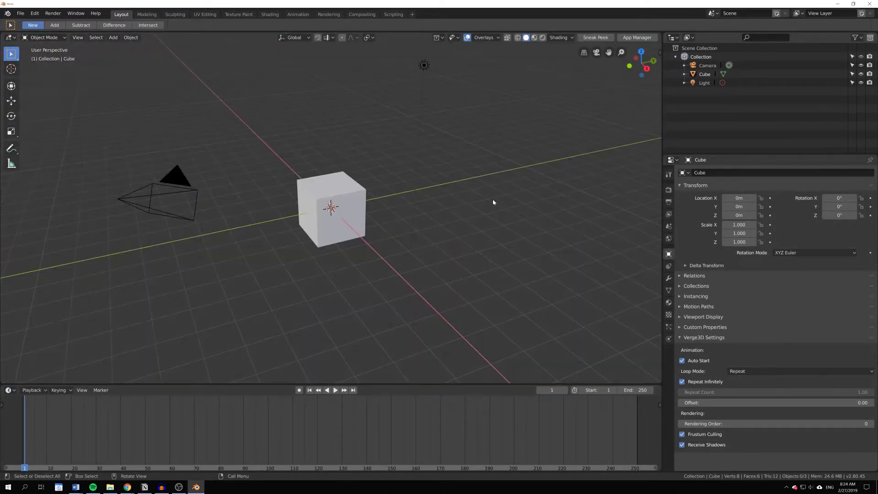
Divide the 3D viewport horizontally into two stacked viewports of about equal height with Split Area
{"action": "right_click", "coordinate": [662, 126]}
{"action": "left_click", "coordinate": [662, 126]}
{"action": "right_click", "coordinate": [662, 126]}
{"action": "left_click", "coordinate": [663, 112]}
{"action": "left_click", "coordinate": [523, 206]}
{"action": "right_click", "coordinate": [662, 124]}
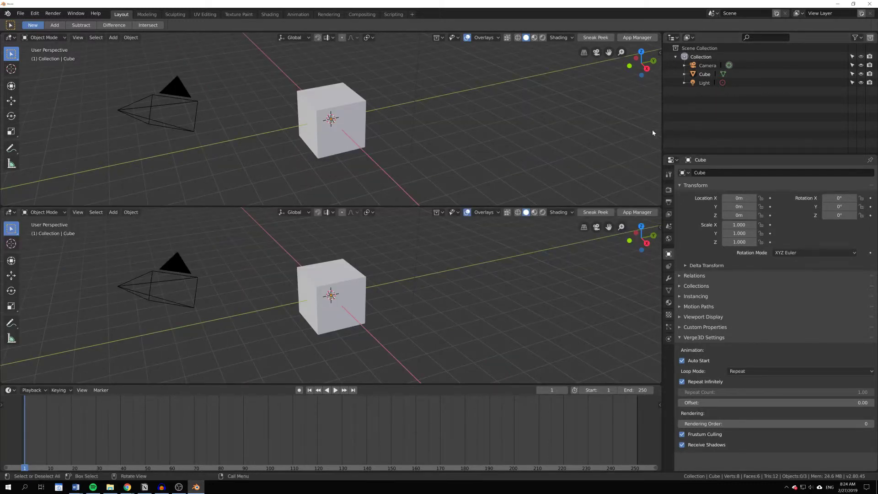
{"action": "left_click", "coordinate": [662, 138]}
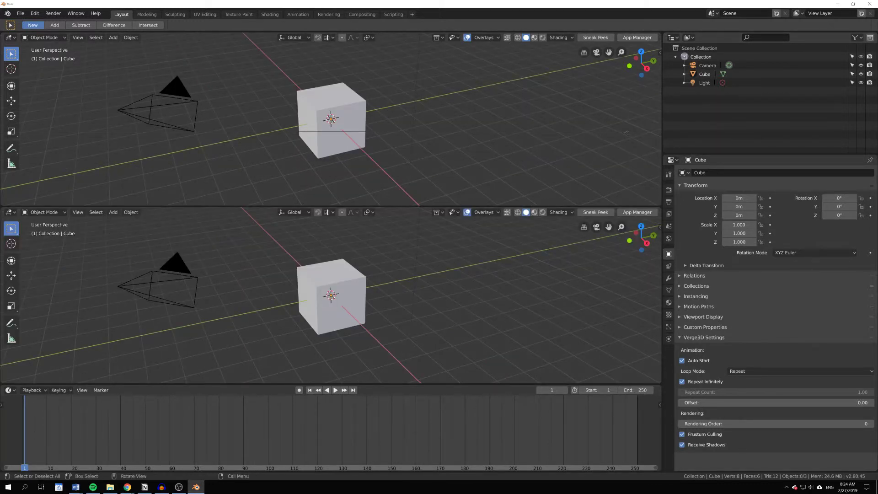
{"action": "right_click", "coordinate": [701, 154]}
{"action": "left_click", "coordinate": [721, 157]}
{"action": "right_click", "coordinate": [731, 129]}
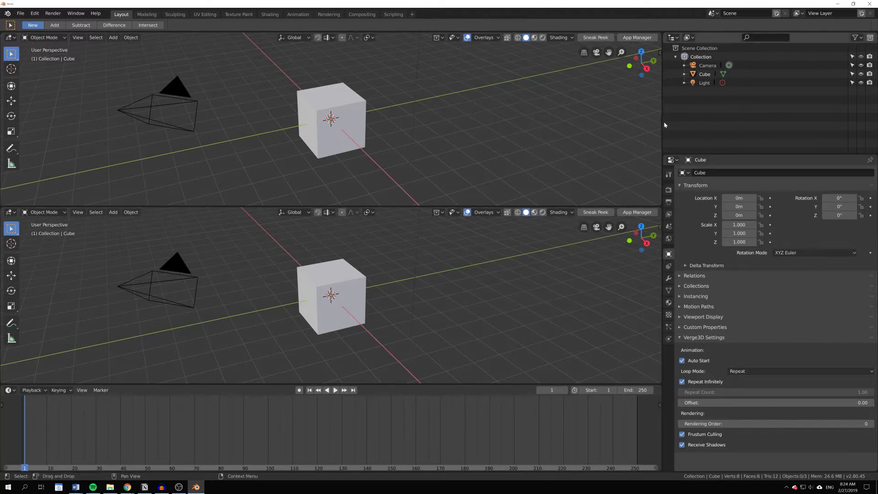
{"action": "right_click", "coordinate": [663, 123]}
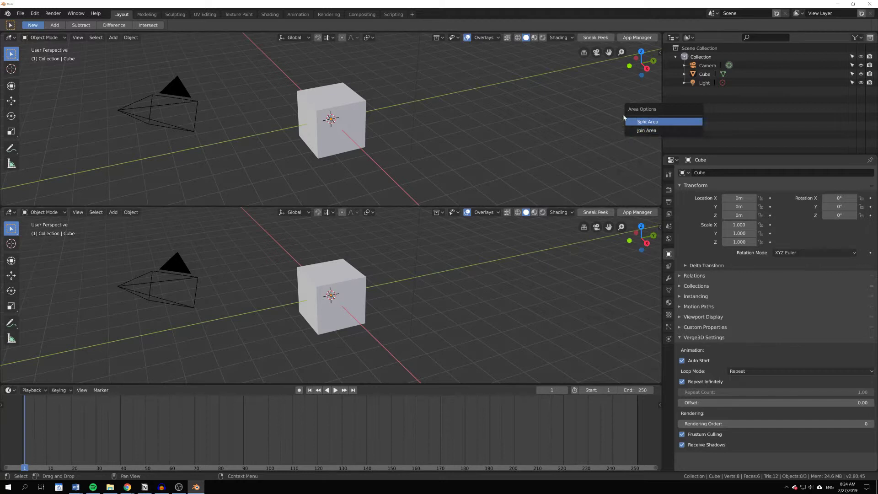
Join the two stacked viewports into a single 3D viewport
{"action": "left_click_drag", "start_coordinate": [3, 207], "coordinate": [229, 284]}
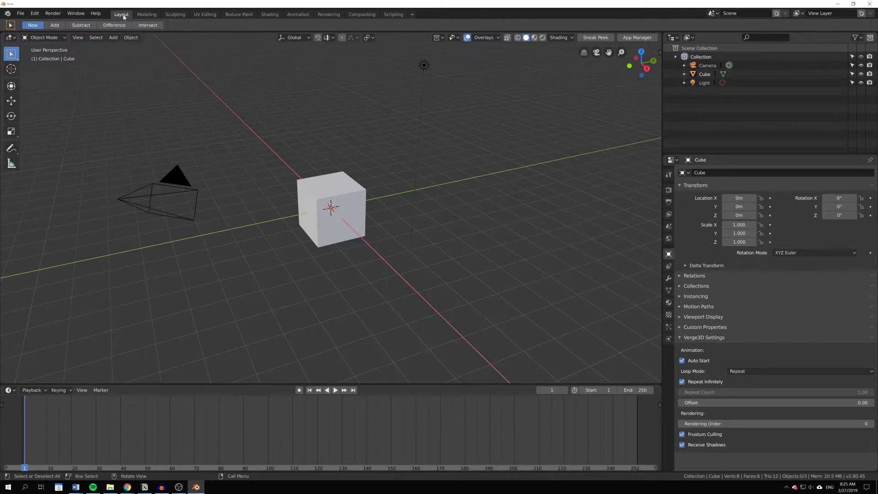
Compare the Modeling and Layout workspaces, and switch to the Sculpting workspace
{"action": "left_click", "coordinate": [148, 14]}
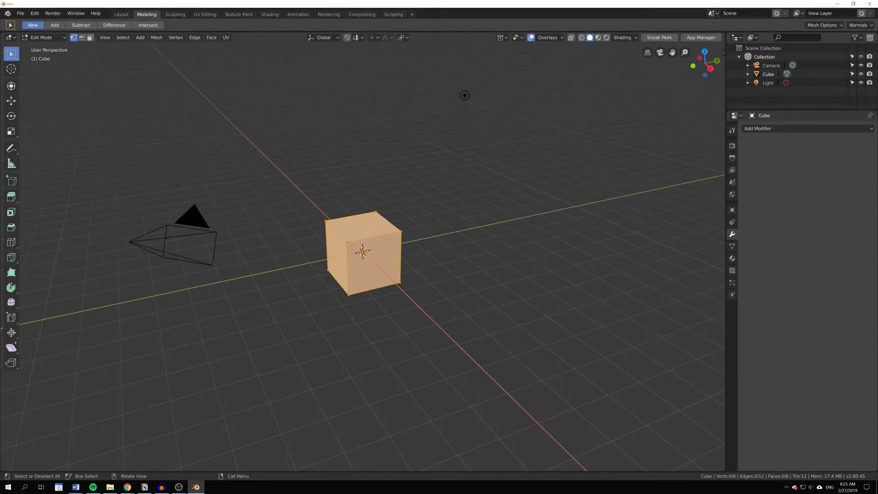
{"action": "left_click", "coordinate": [122, 14]}
{"action": "left_click", "coordinate": [151, 16]}
{"action": "left_click", "coordinate": [178, 16]}
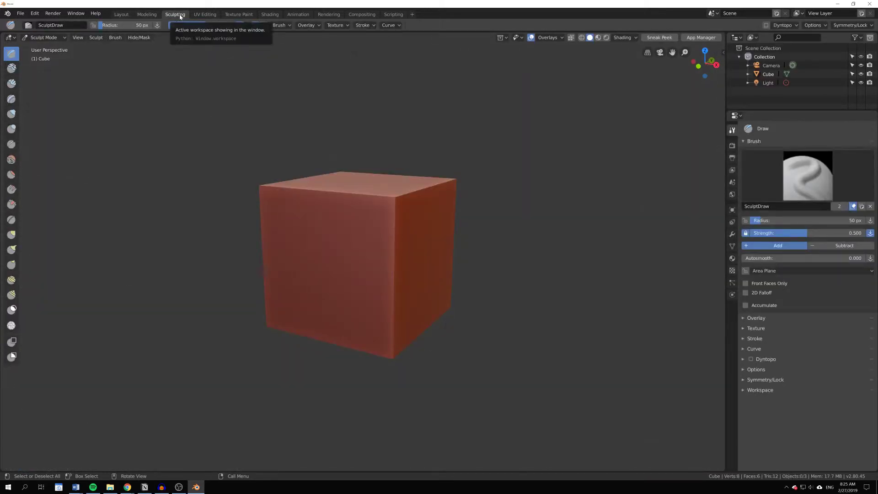
Show the UV Editing workspace with its top bar pulled back to full height, and go on to Texture Paint
{"action": "left_click", "coordinate": [206, 14]}
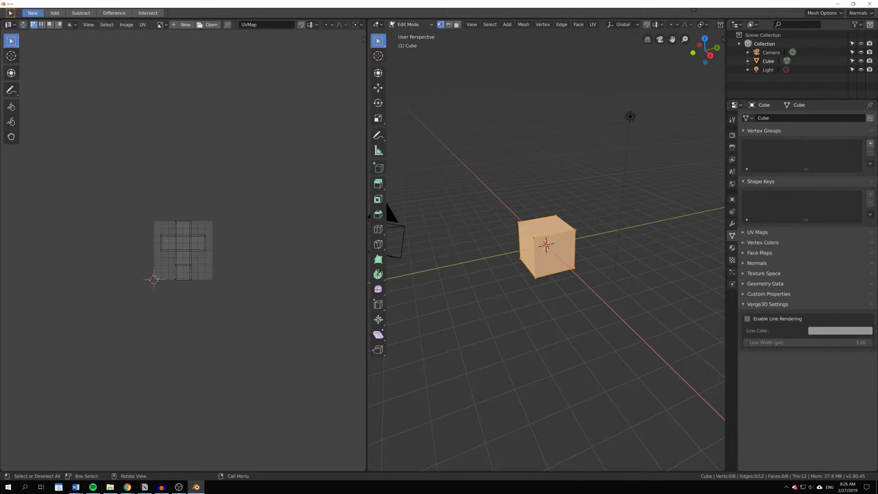
{"action": "left_click_drag", "start_coordinate": [399, 18], "coordinate": [387, 26]}
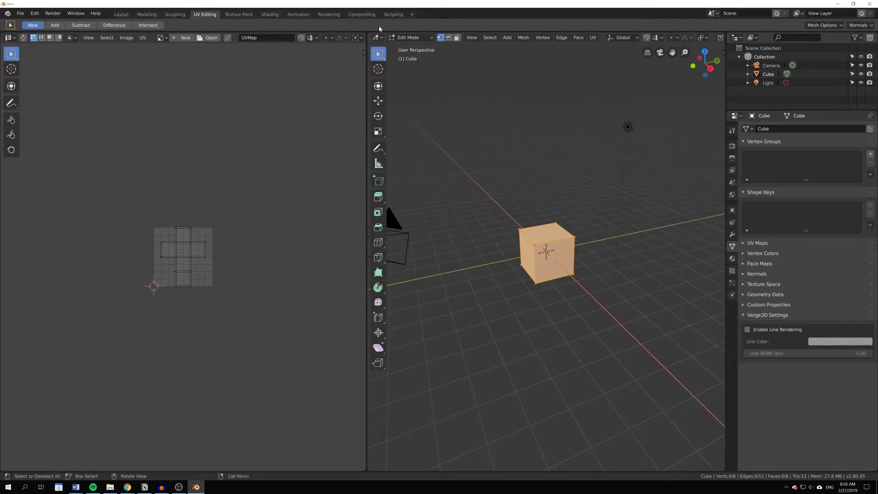
{"action": "left_click", "coordinate": [242, 15]}
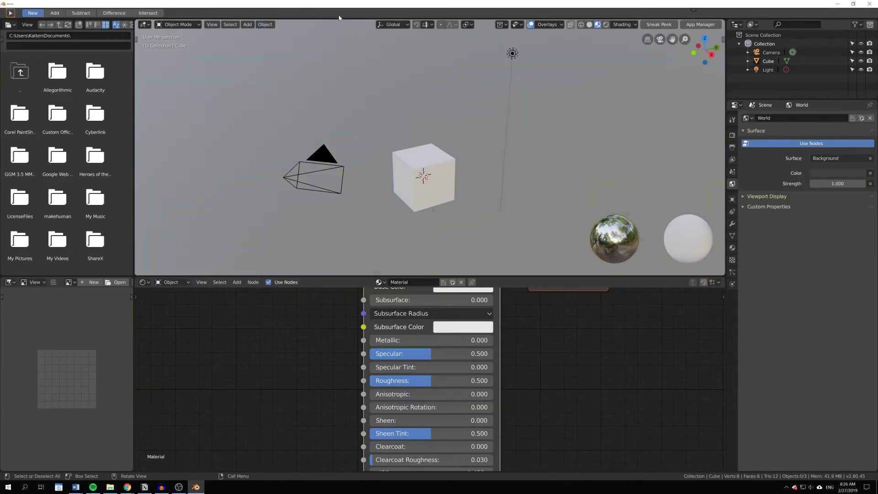
View the Animation, Rendering, Compositing and Scripting workspaces in order, and pull the collapsed top bar back to full height
{"action": "left_click", "coordinate": [298, 15]}
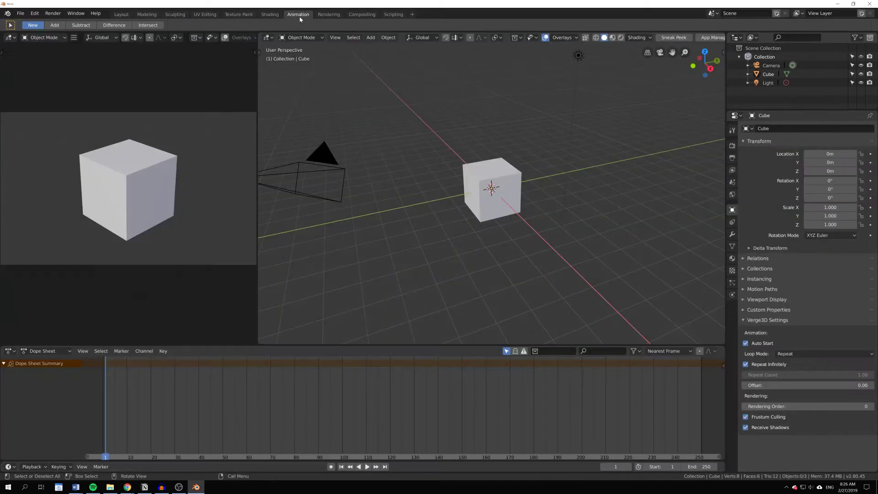
{"action": "left_click", "coordinate": [329, 14]}
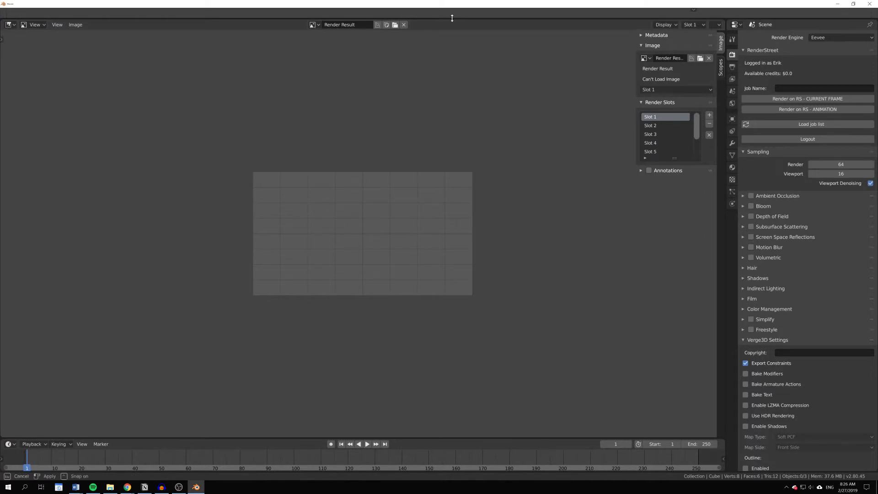
{"action": "left_click", "coordinate": [362, 14]}
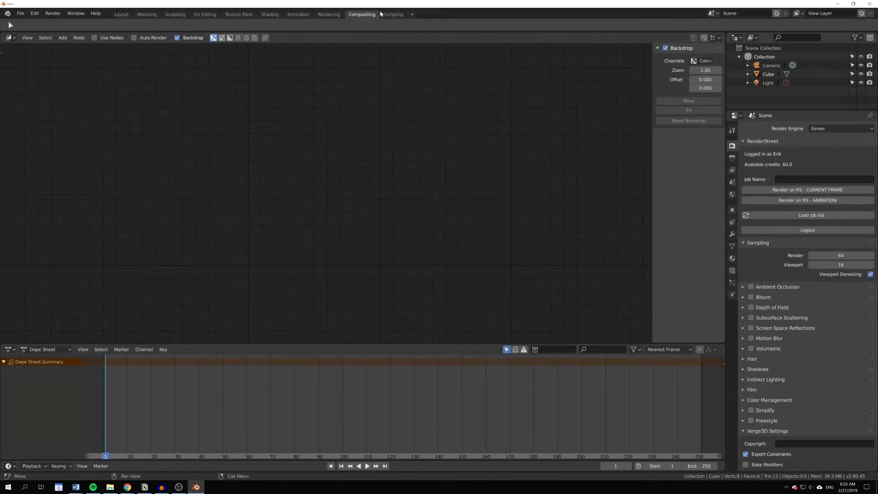
{"action": "left_click", "coordinate": [392, 15]}
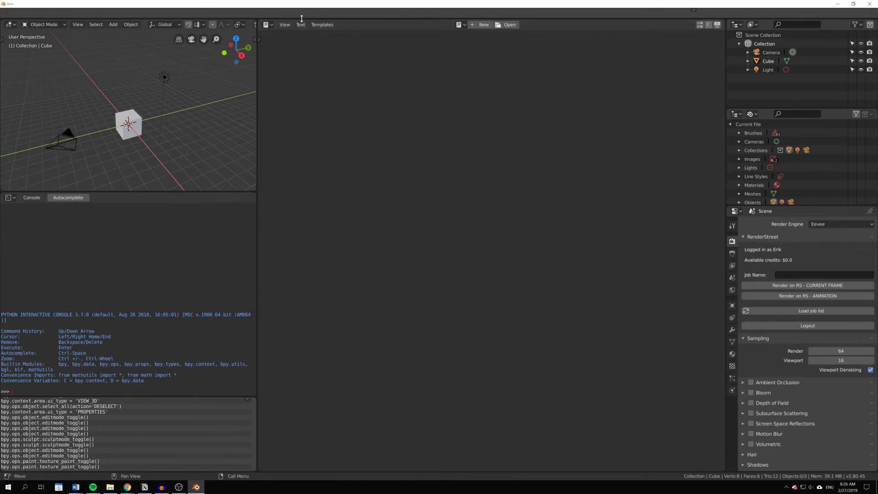
{"action": "left_click_drag", "start_coordinate": [302, 19], "coordinate": [302, 28]}
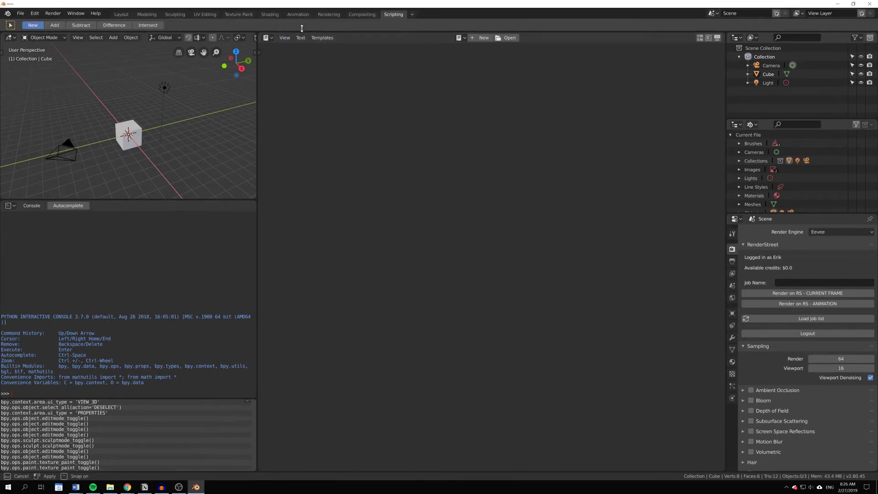
Go back through the Compositing, Rendering and Shading workspaces, and return to Scripting and Compositing
{"action": "left_click", "coordinate": [360, 15]}
{"action": "left_click", "coordinate": [329, 15]}
{"action": "left_click", "coordinate": [269, 15]}
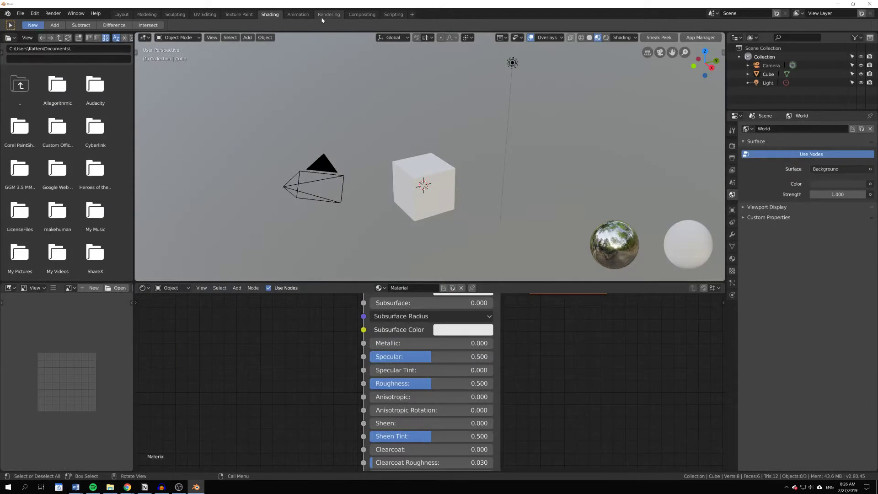
{"action": "left_click", "coordinate": [393, 15]}
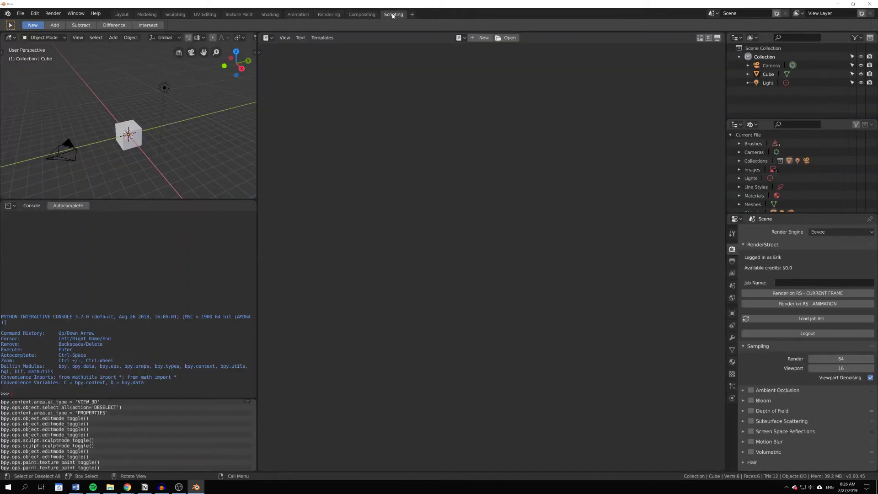
{"action": "left_click", "coordinate": [363, 15]}
Go through the Sculpting, UV Editing, Texture Paint, Shading and Animation workspaces in order
{"action": "left_click", "coordinate": [179, 16]}
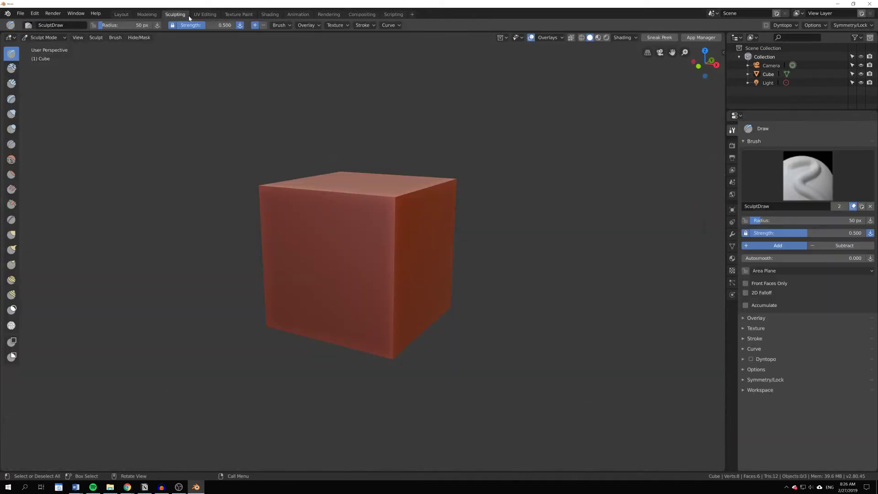
{"action": "left_click", "coordinate": [205, 14]}
{"action": "left_click", "coordinate": [239, 14]}
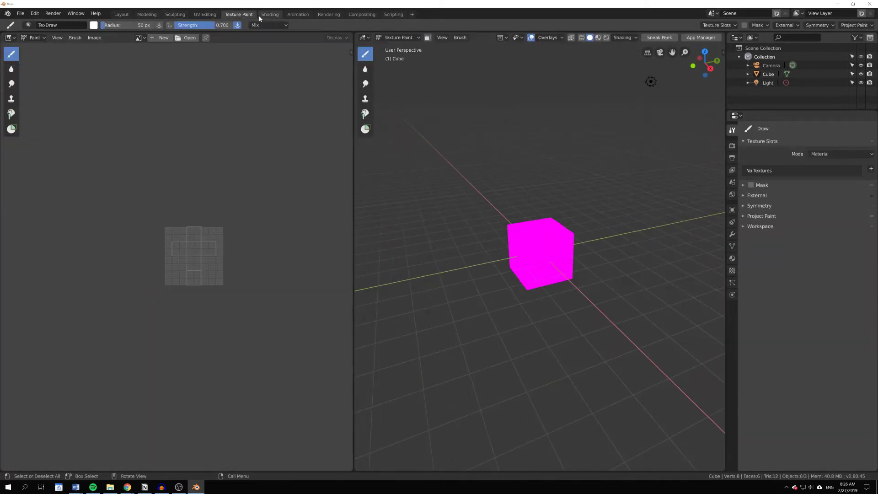
{"action": "left_click", "coordinate": [260, 15]}
{"action": "left_click", "coordinate": [305, 14]}
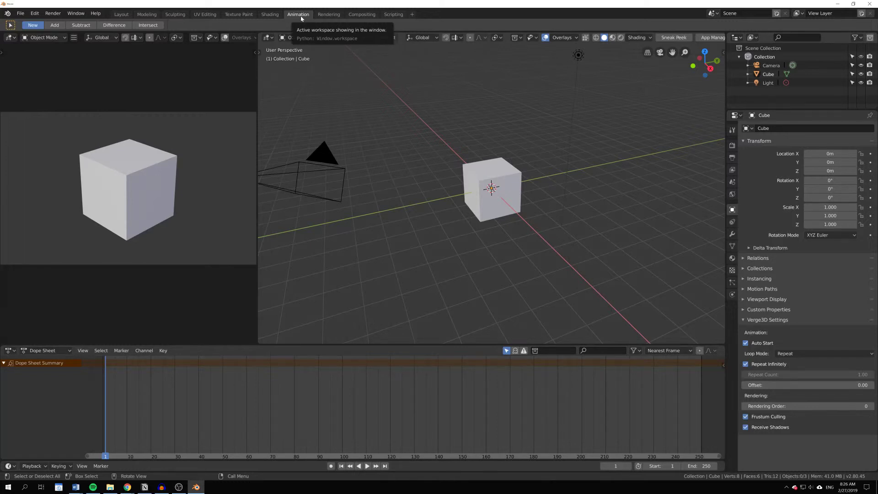
Cycle to the previous and next workspaces between Texture Paint and Rendering, ending on the Animation workspace
{"action": "key", "text": "ctrl+Page_Up"}
{"action": "key", "text": "ctrl+Page_Down"}
{"action": "key", "text": "ctrl+Page_Down"}
{"action": "key", "text": "ctrl+Page_Up"}
{"action": "key", "text": "ctrl+Page_Up"}
{"action": "key", "text": "ctrl+Page_Up"}
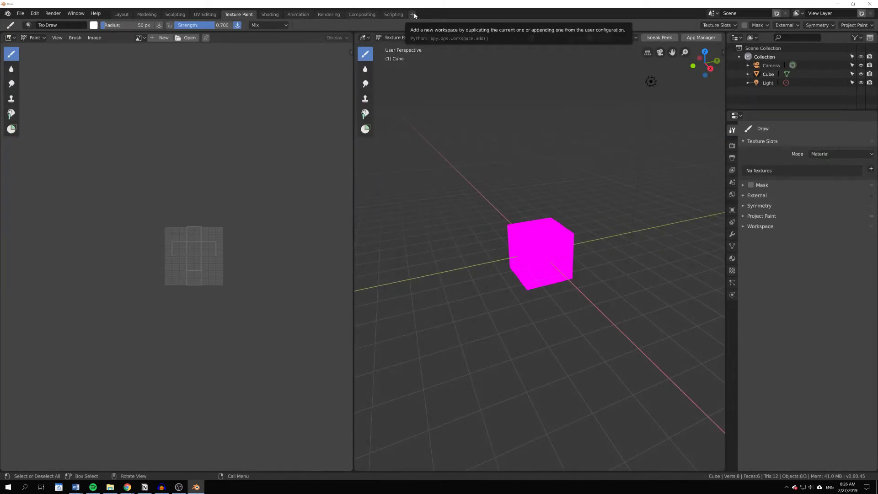
{"action": "key", "text": "ctrl+Page_Down"}
{"action": "key", "text": "ctrl+Page_Down"}
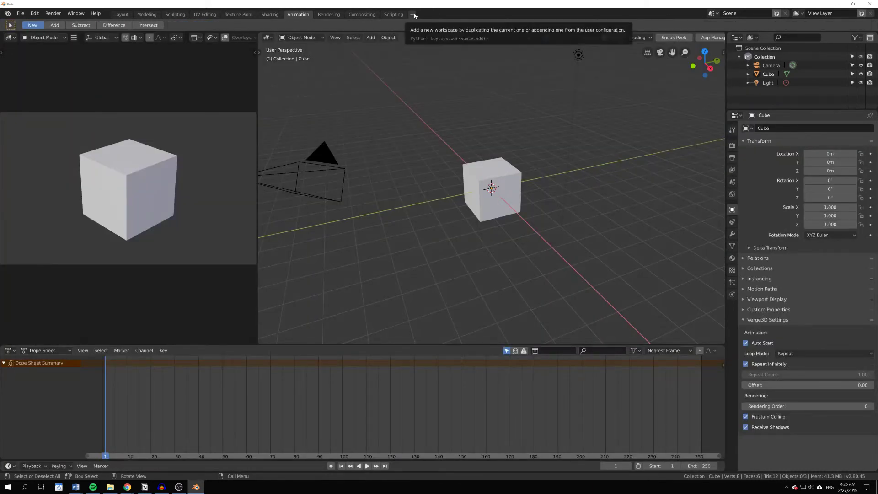
Add a second UV Editing workspace from the General templates and compare it with the existing one
{"action": "left_click", "coordinate": [414, 13]}
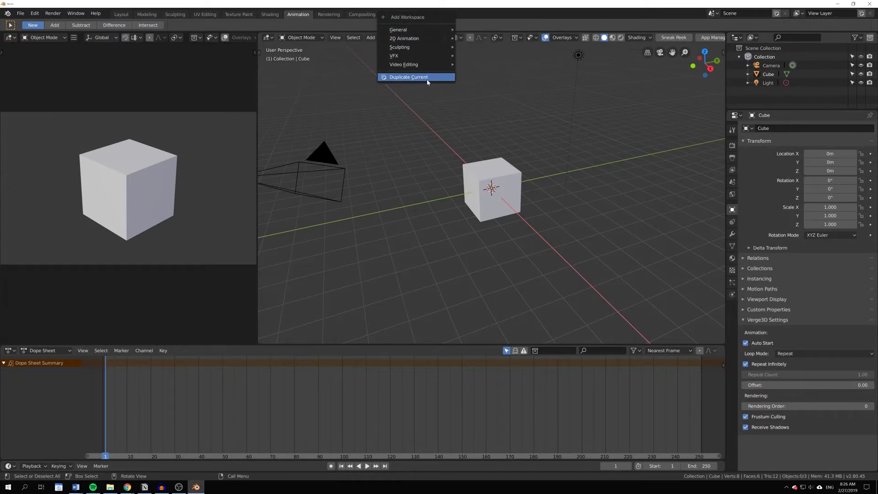
{"action": "mouse_move", "coordinate": [451, 31]}
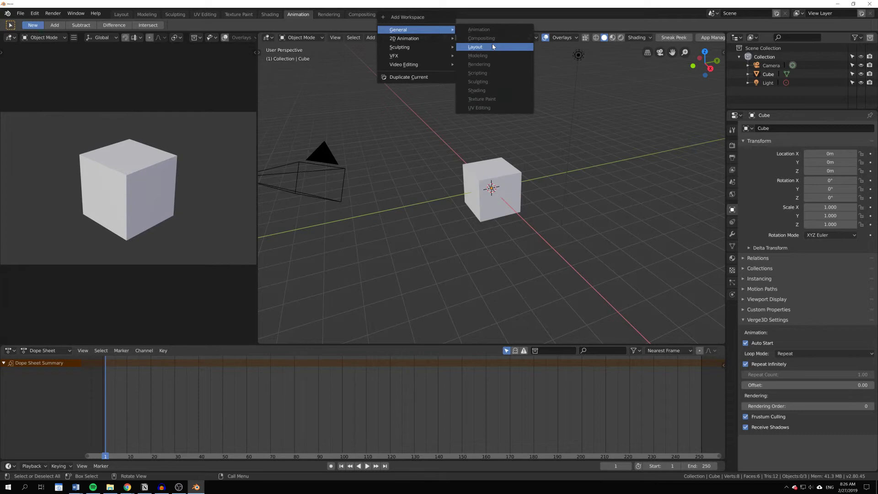
{"action": "left_click", "coordinate": [479, 108]}
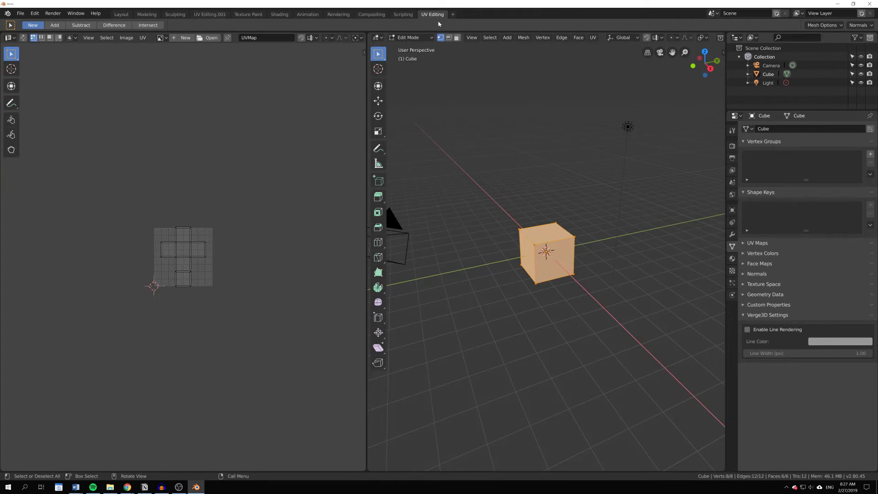
{"action": "mouse_move", "coordinate": [219, 20]}
{"action": "left_mouse_down"}
{"action": "mouse_move", "coordinate": [229, 8]}
{"action": "mouse_move", "coordinate": [238, 21]}
{"action": "mouse_move", "coordinate": [215, 18]}
{"action": "left_mouse_up"}
{"action": "left_click", "coordinate": [436, 15]}
Browse the Sculpting and VFX templates offered for adding a workspace, and try the Masking template
{"action": "left_click", "coordinate": [453, 14]}
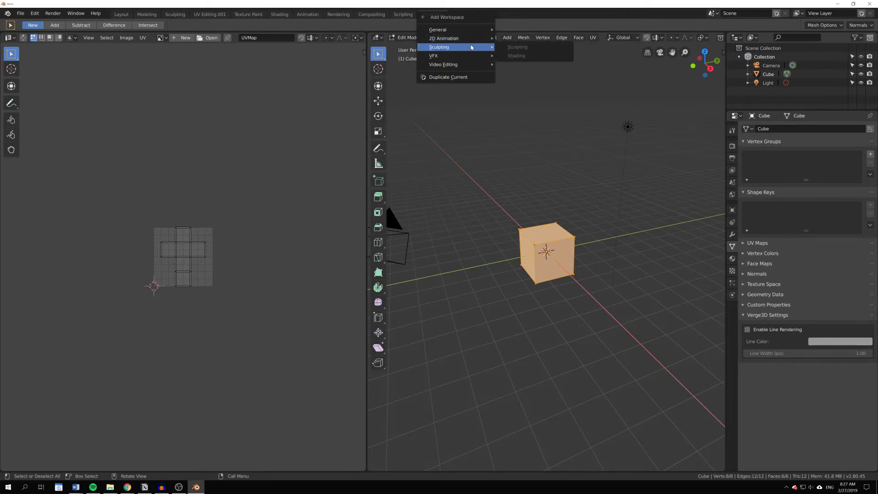
{"action": "mouse_move", "coordinate": [476, 58]}
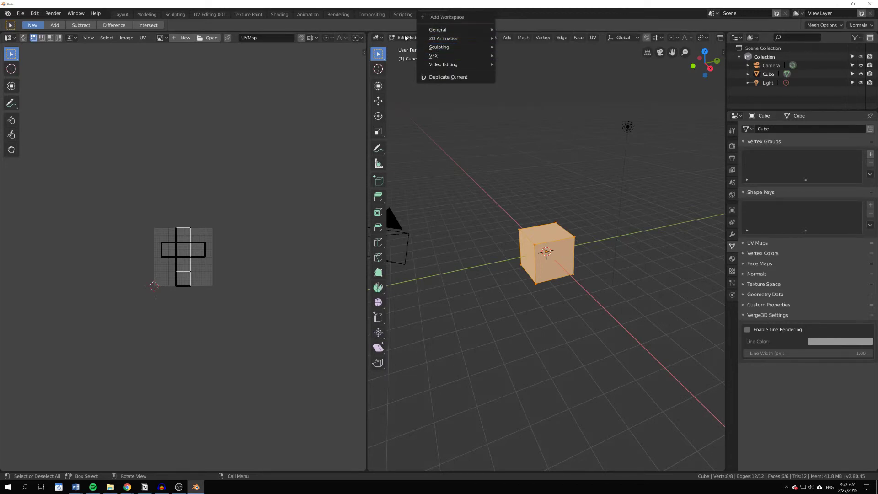
{"action": "left_click", "coordinate": [456, 15]}
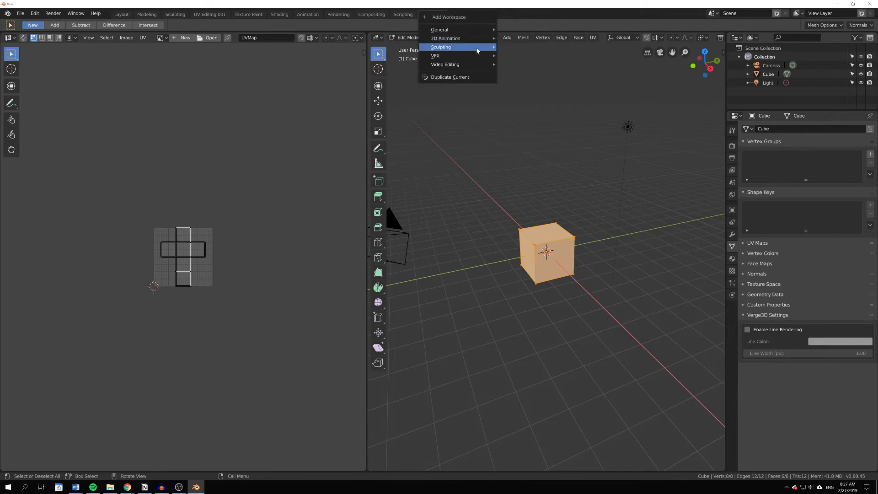
{"action": "mouse_move", "coordinate": [471, 59]}
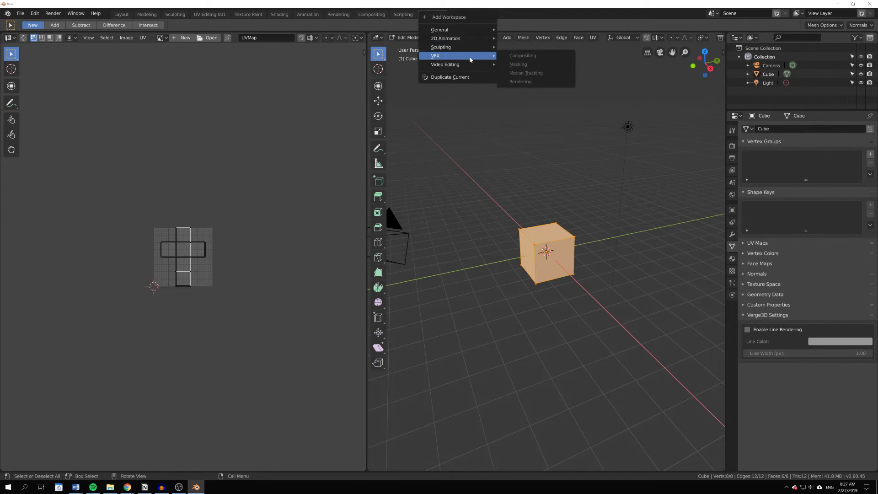
{"action": "left_click", "coordinate": [521, 64]}
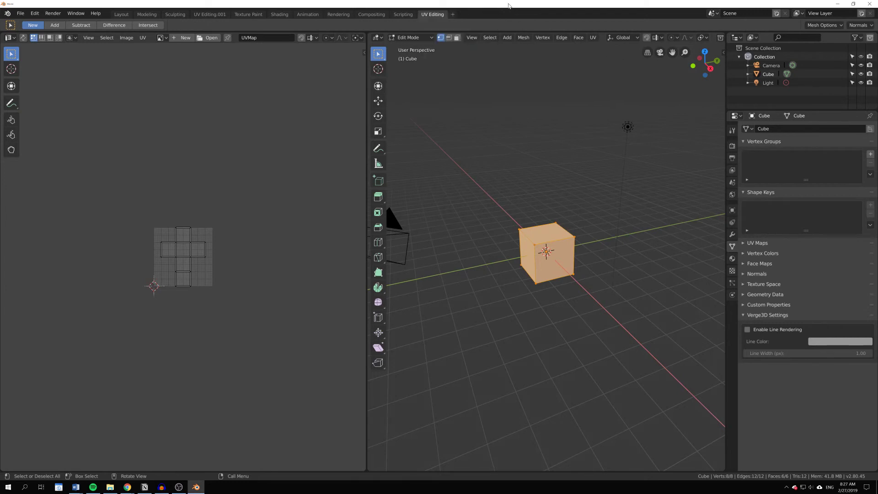
Delete the UV Editing.001 workspace and return to the Layout workspace
{"action": "left_click", "coordinate": [210, 14]}
{"action": "right_click", "coordinate": [209, 14]}
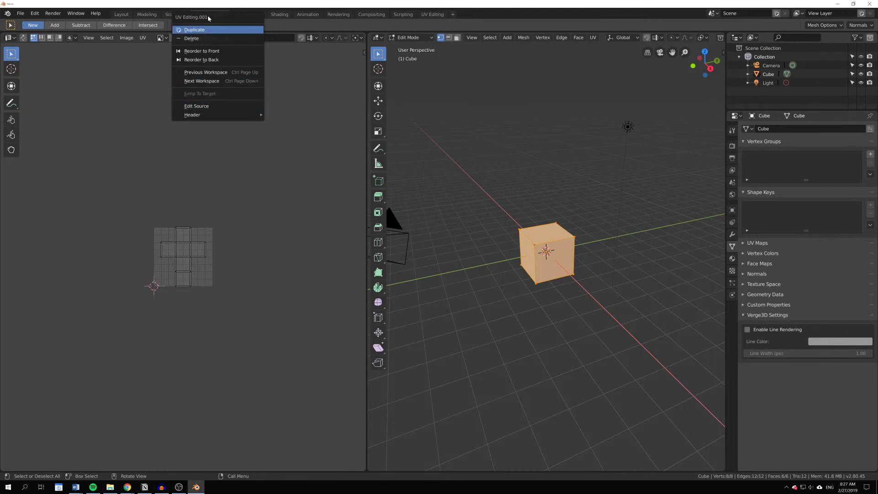
{"action": "left_click", "coordinate": [211, 39]}
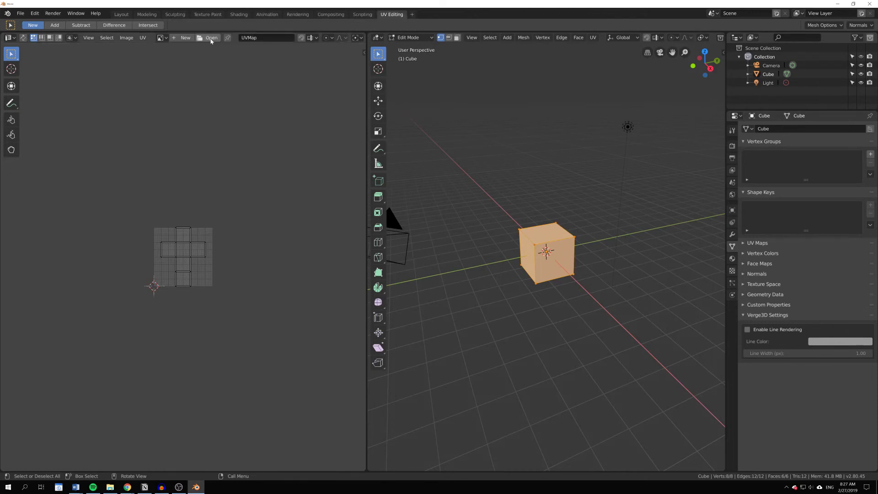
{"action": "right_click", "coordinate": [387, 14]}
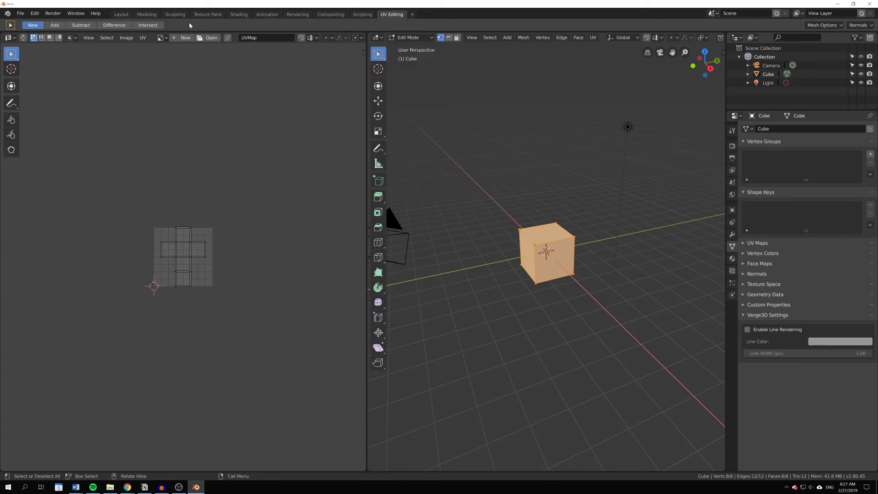
{"action": "left_click", "coordinate": [122, 14]}
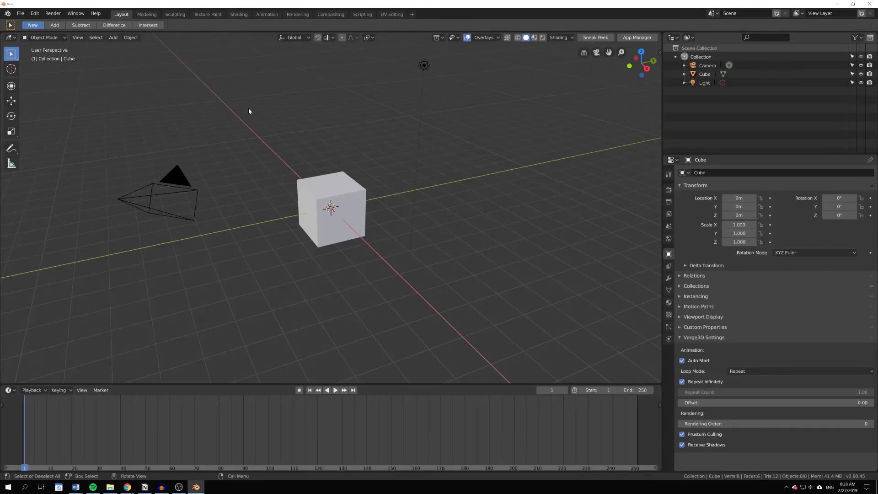